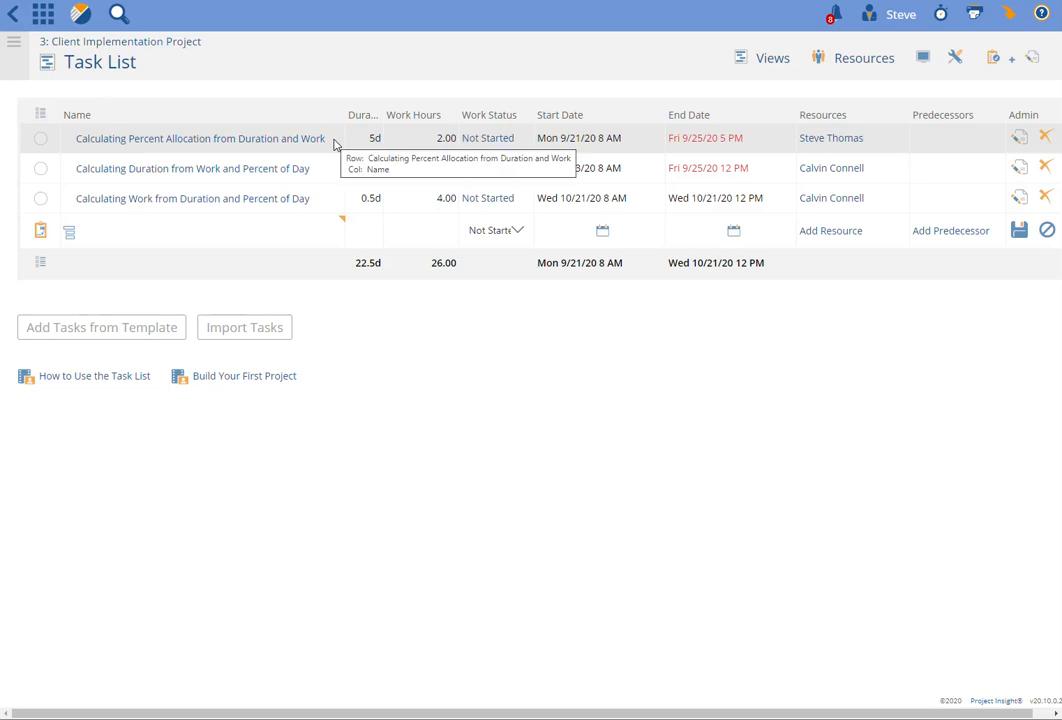
Set the work hours of the "Calculating Percent Allocation from Duration and Work" task to 8 and save the task
{"action": "left_click", "coordinate": [340, 144]}
{"action": "double_click", "coordinate": [369, 142]}
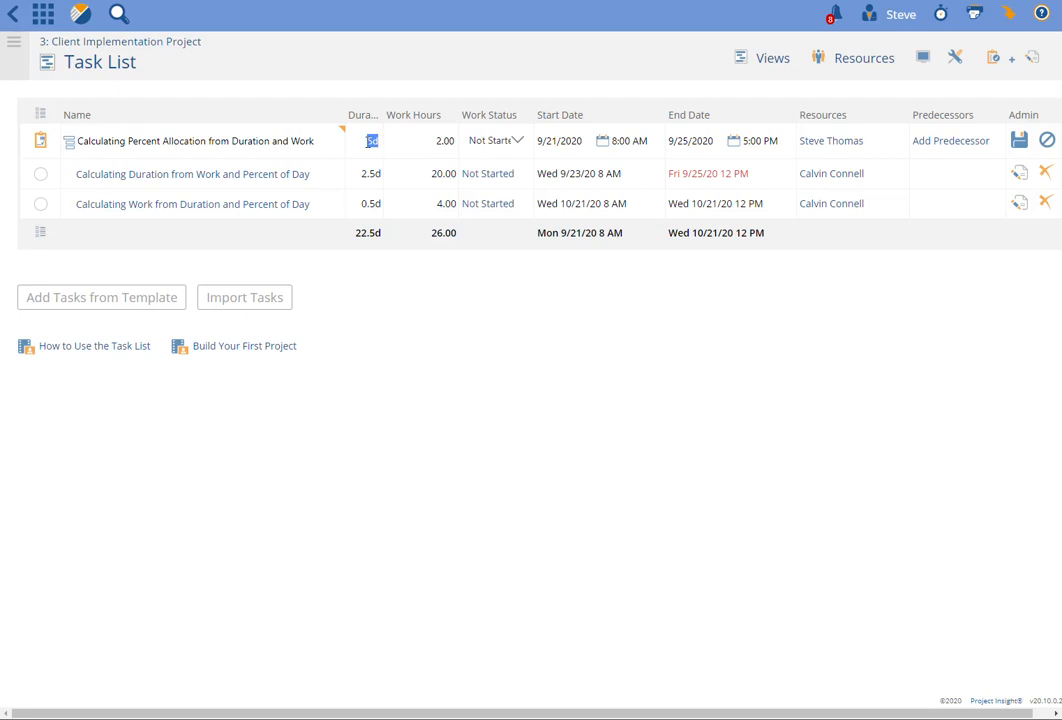
{"action": "double_click", "coordinate": [441, 140]}
{"action": "left_click", "coordinate": [380, 140]}
{"action": "double_click", "coordinate": [390, 136]}
{"action": "left_click_drag", "start_coordinate": [432, 140], "coordinate": [456, 140]}
{"action": "type", "text": "8"}
{"action": "left_click", "coordinate": [1019, 140]}
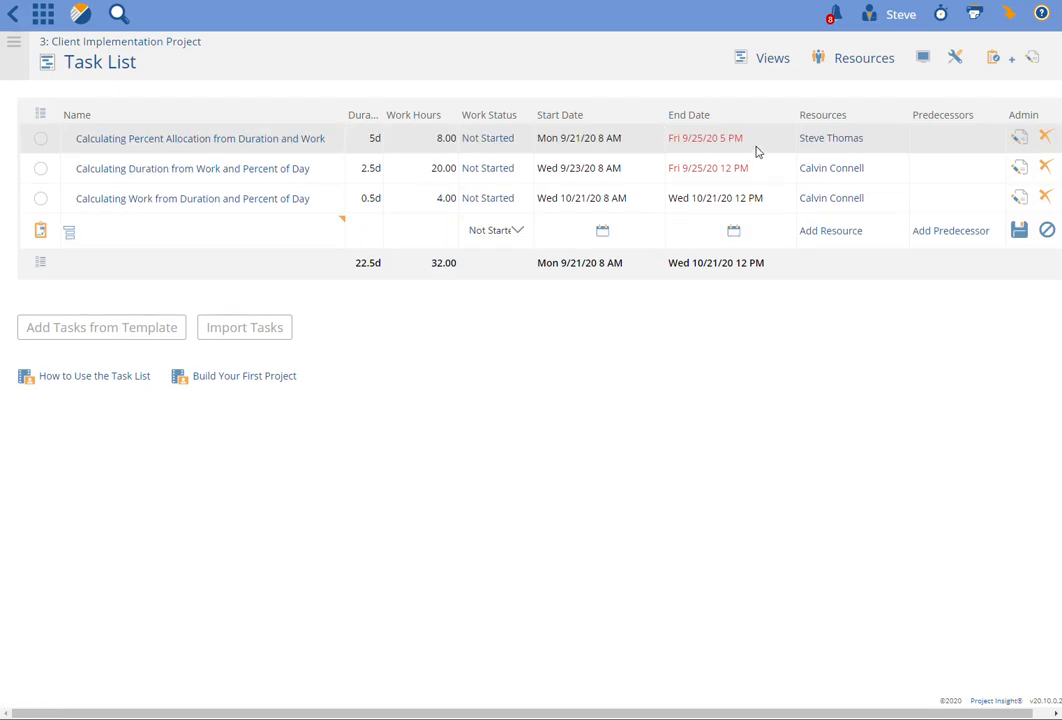
Check the assigned resource's work and % of Day on the "Calculating Percent Allocation from Duration and Work" task
{"action": "left_click", "coordinate": [812, 140]}
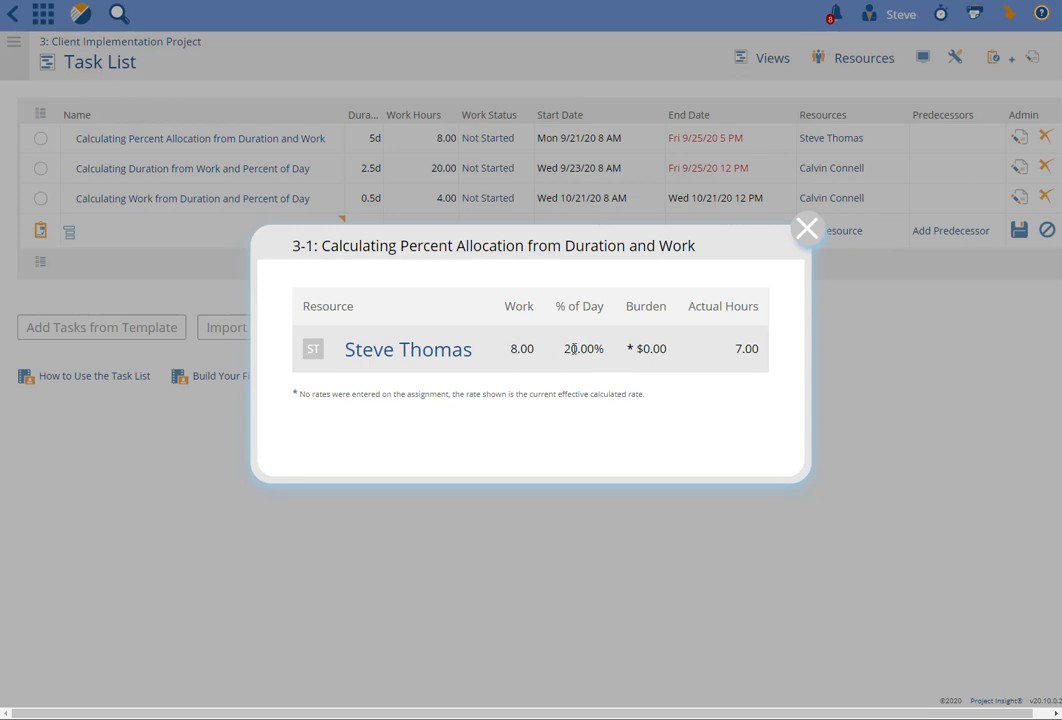
{"action": "left_click", "coordinate": [805, 233]}
{"action": "left_click", "coordinate": [831, 139]}
{"action": "left_click", "coordinate": [805, 230]}
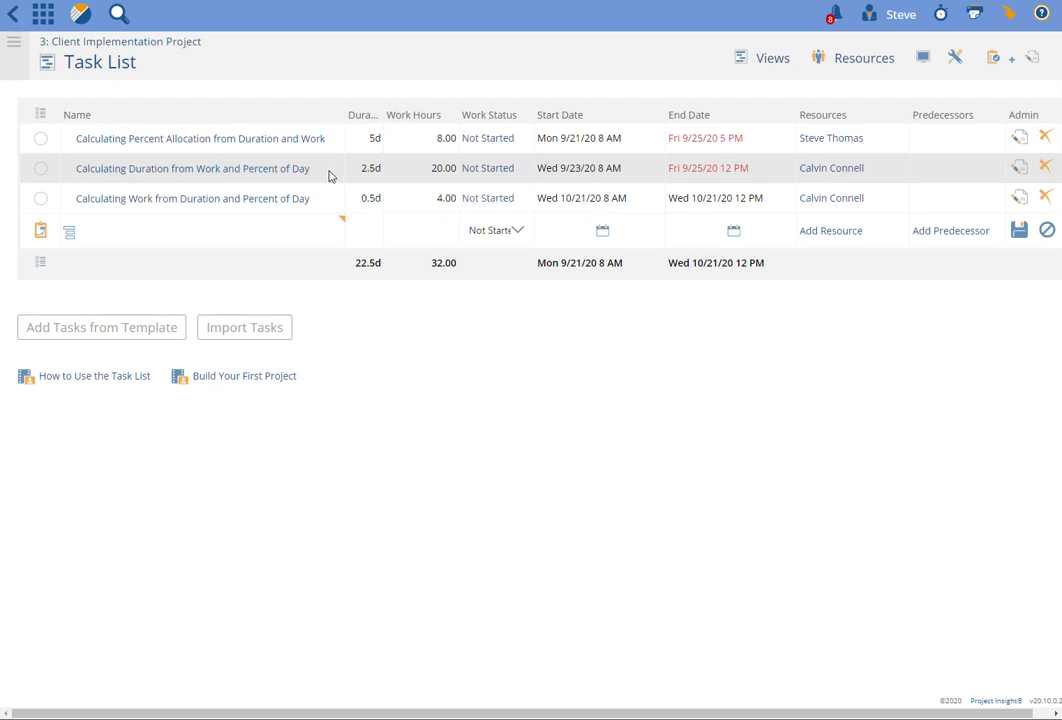
Set the resource's % of Day to 50 on the "Calculating Duration from Work and Percent of Day" task and save it
{"action": "left_click", "coordinate": [329, 172]}
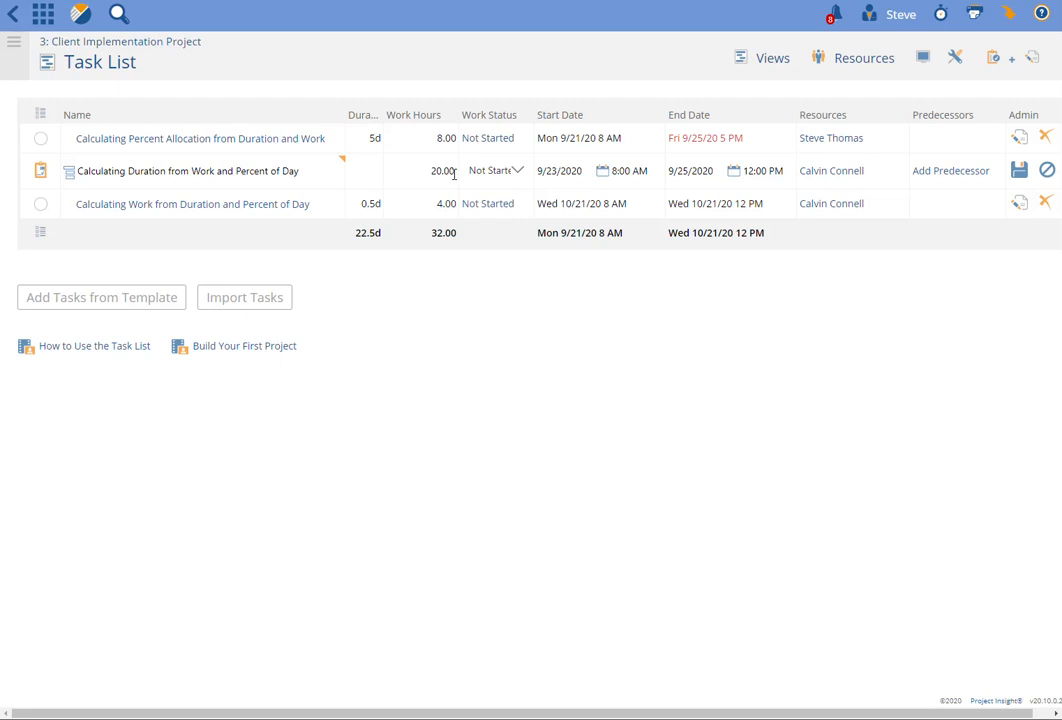
{"action": "left_click", "coordinate": [800, 174]}
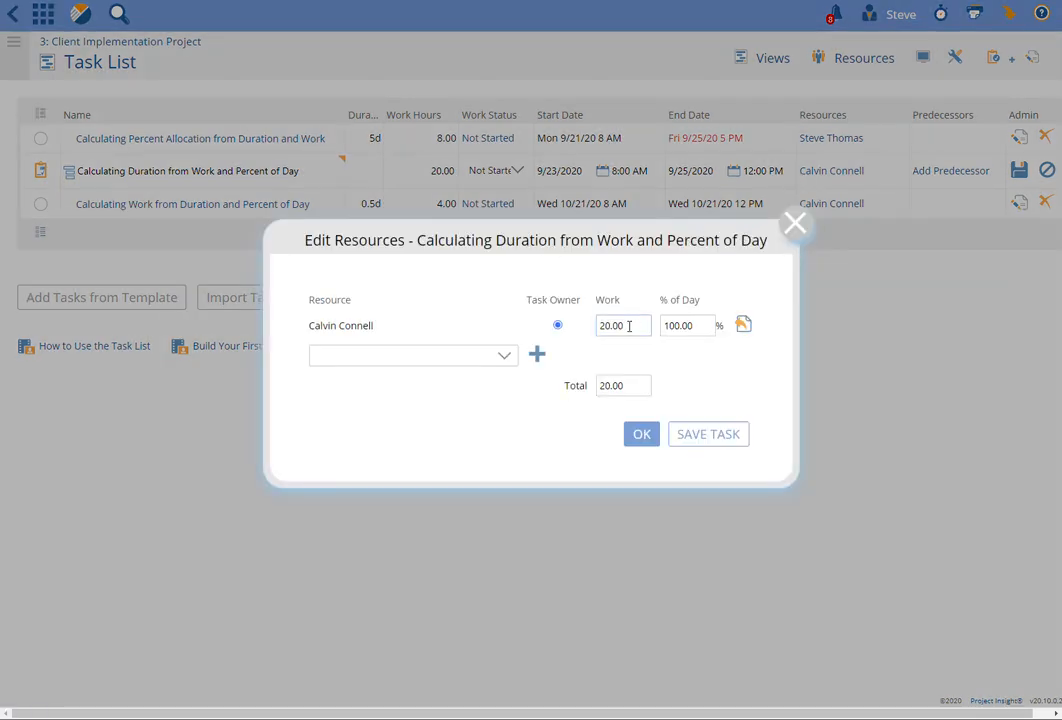
{"action": "left_click_drag", "start_coordinate": [635, 328], "coordinate": [590, 326]}
{"action": "key", "text": "Tab"}
{"action": "type", "text": "50"}
{"action": "key", "text": "Tab"}
{"action": "left_click", "coordinate": [706, 435]}
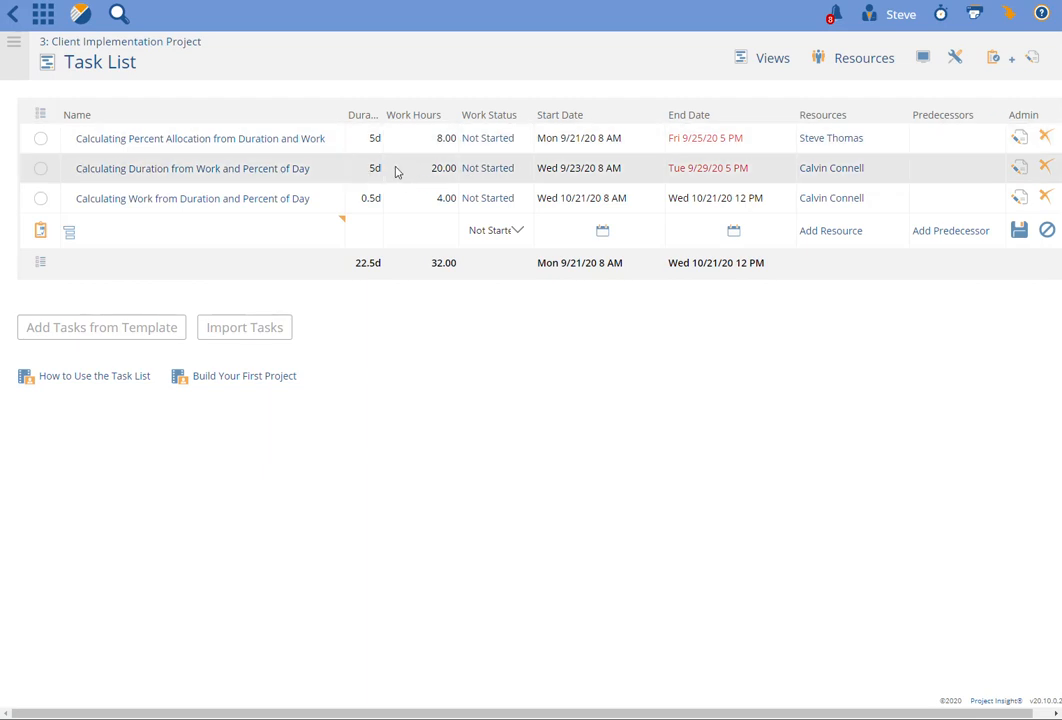
Set the resource's % of Day to 10 on the "Calculating Duration from Work and Percent of Day" task and save it
{"action": "left_click", "coordinate": [1019, 167]}
{"action": "left_click", "coordinate": [829, 174]}
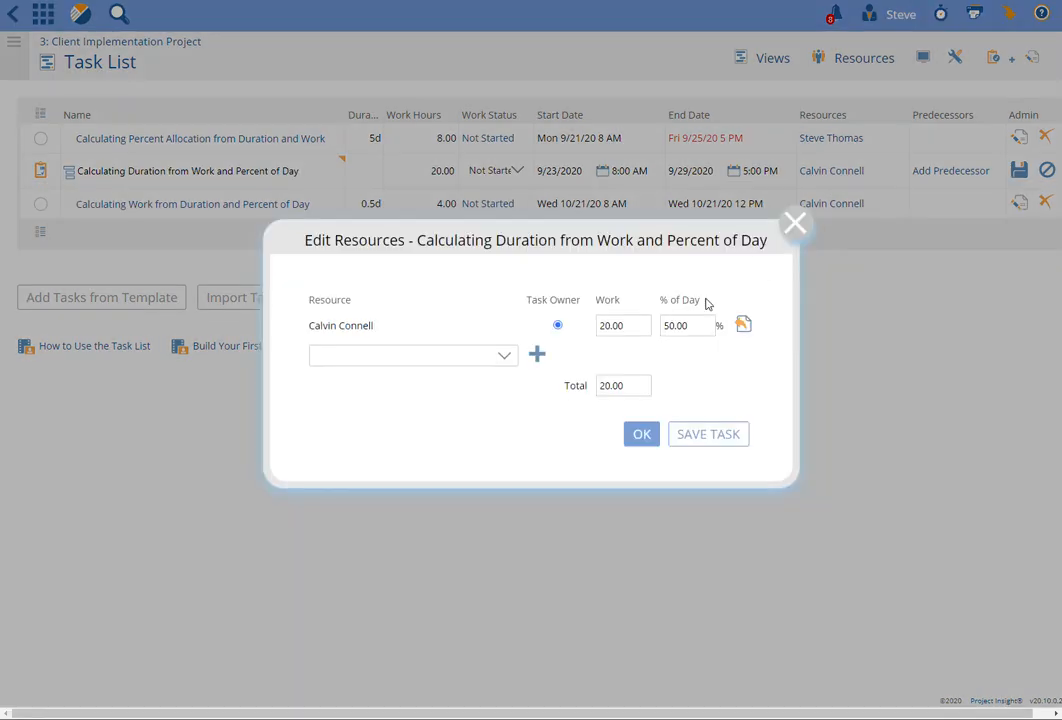
{"action": "left_click", "coordinate": [676, 325]}
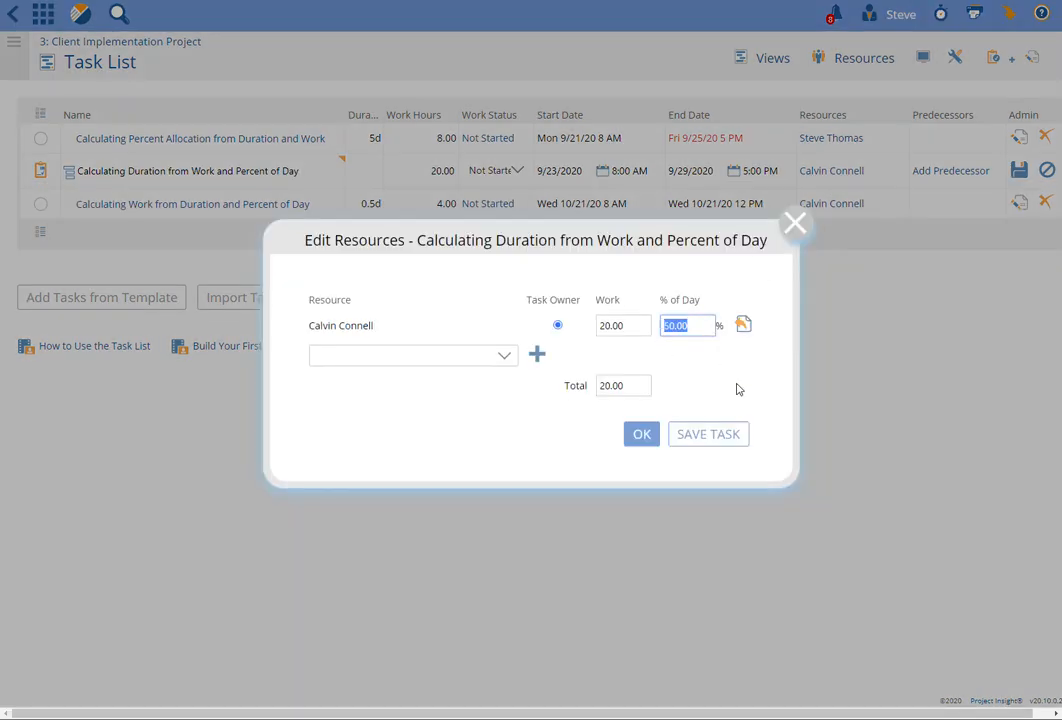
{"action": "type", "text": "10"}
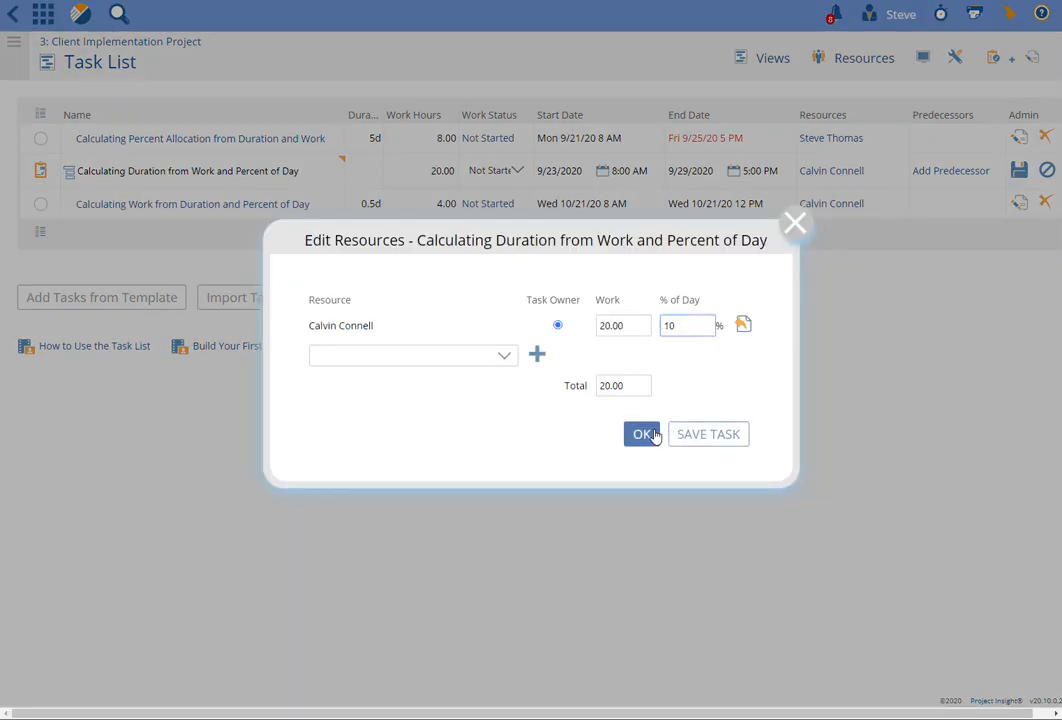
{"action": "left_click", "coordinate": [698, 436]}
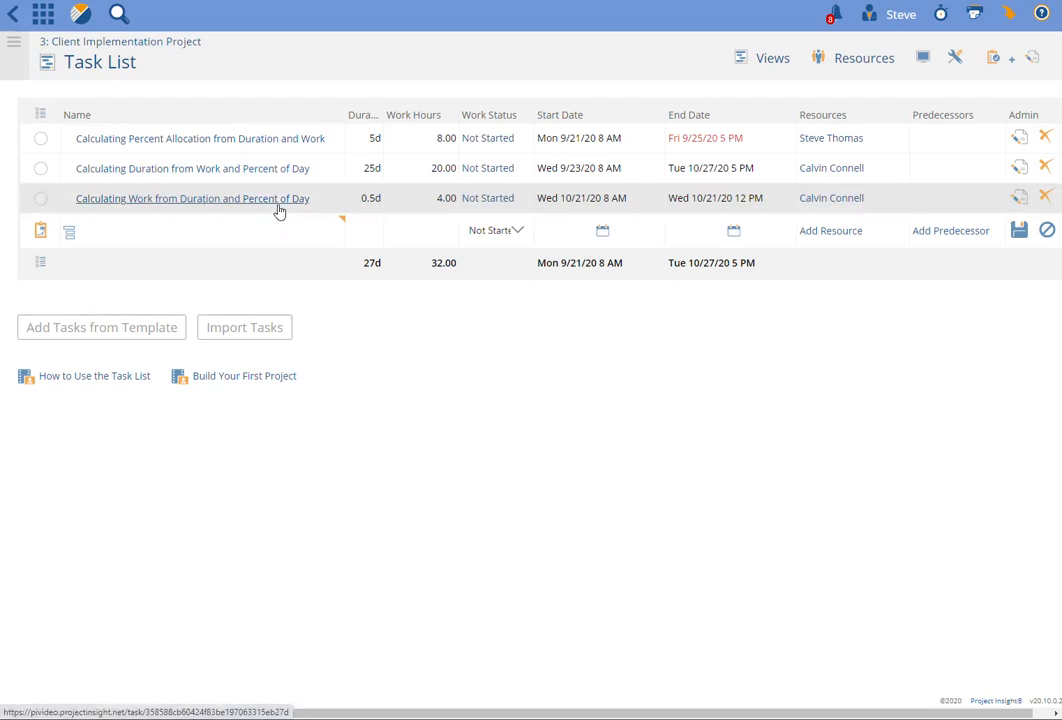
Give the "Calculating Work from Duration and Percent of Day" task a 3d duration and 50% of Day for its resource, and save it
{"action": "left_click", "coordinate": [416, 205]}
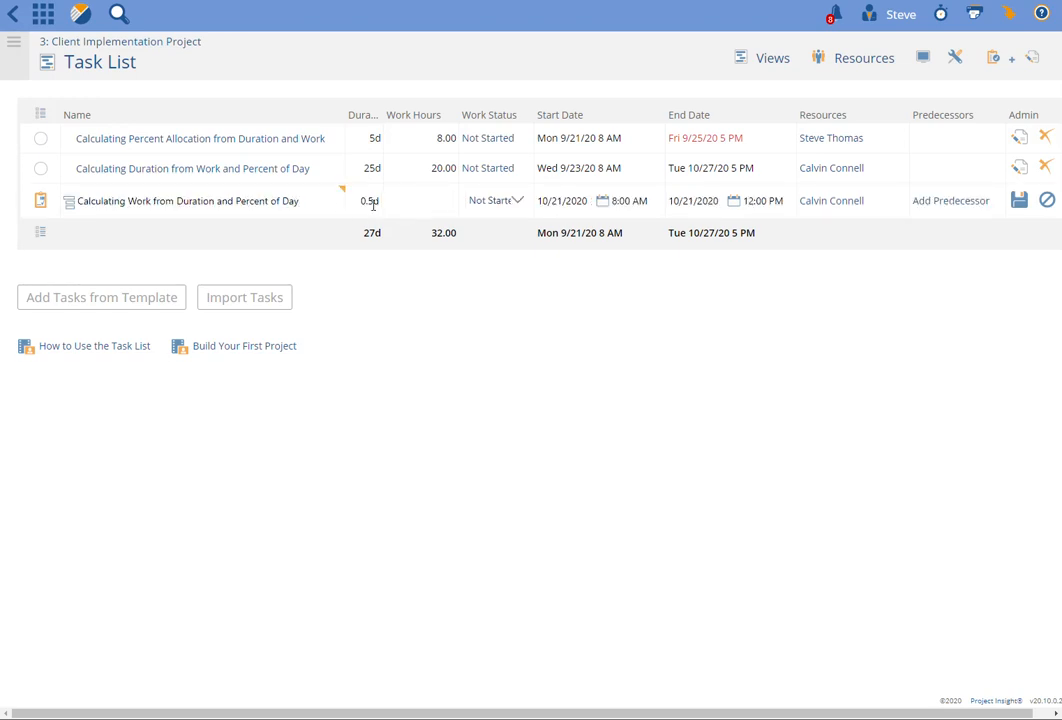
{"action": "left_click_drag", "start_coordinate": [357, 200], "coordinate": [380, 201]}
{"action": "type", "text": "3d"}
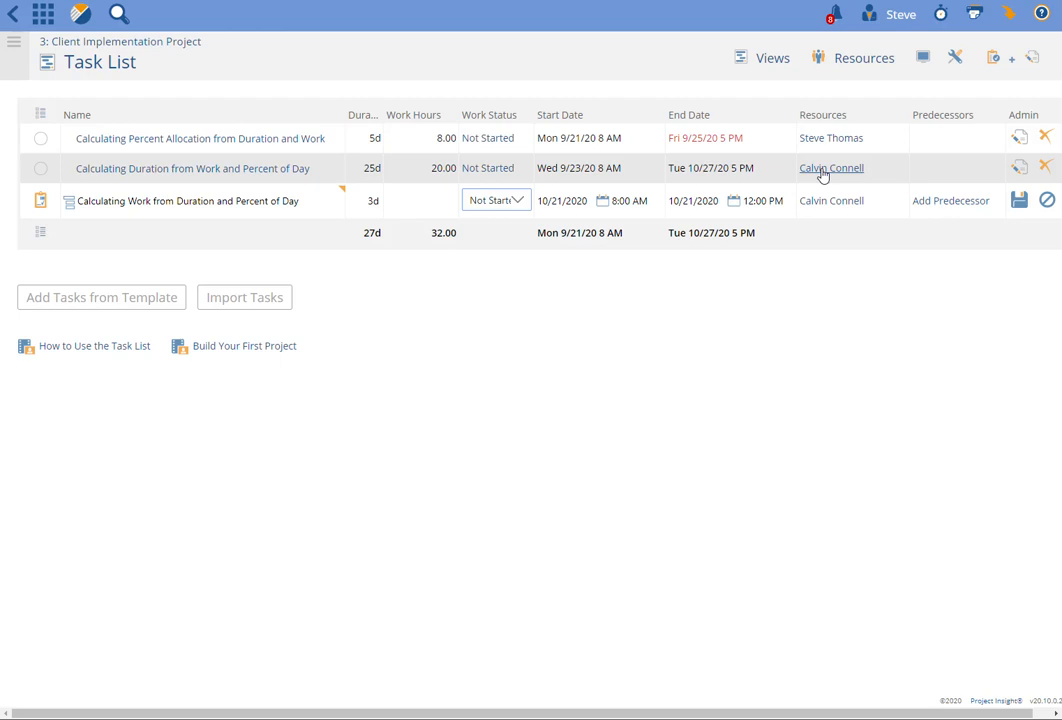
{"action": "left_click", "coordinate": [802, 201]}
{"action": "left_click_drag", "start_coordinate": [645, 340], "coordinate": [600, 347]}
{"action": "type", "text": "50.00"}
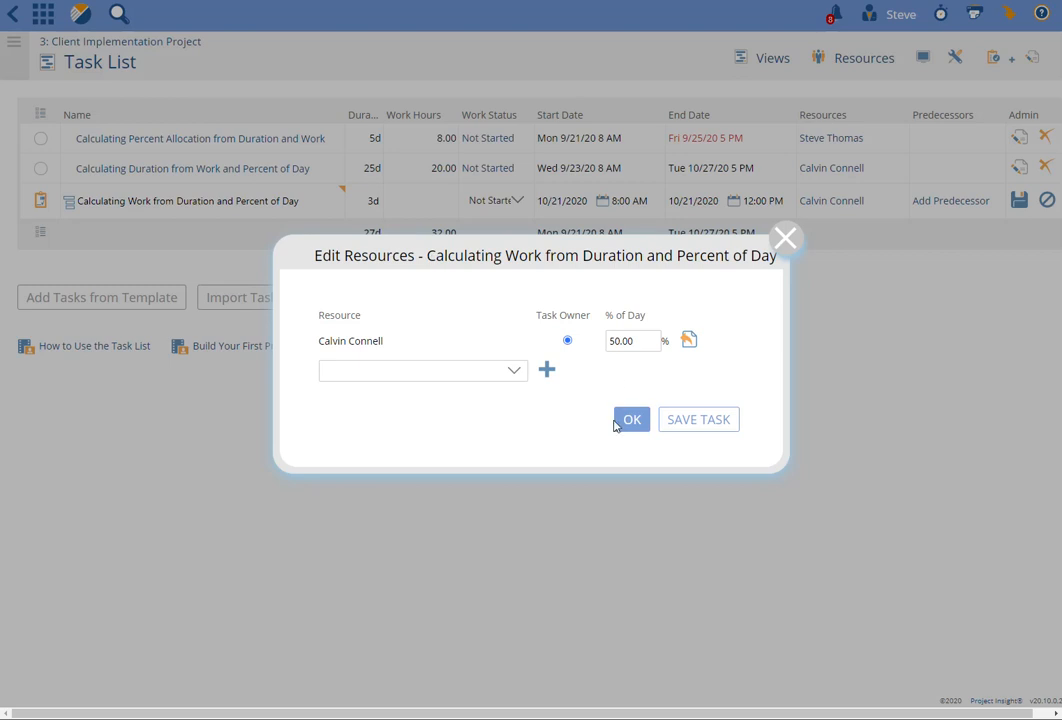
{"action": "left_click", "coordinate": [711, 424]}
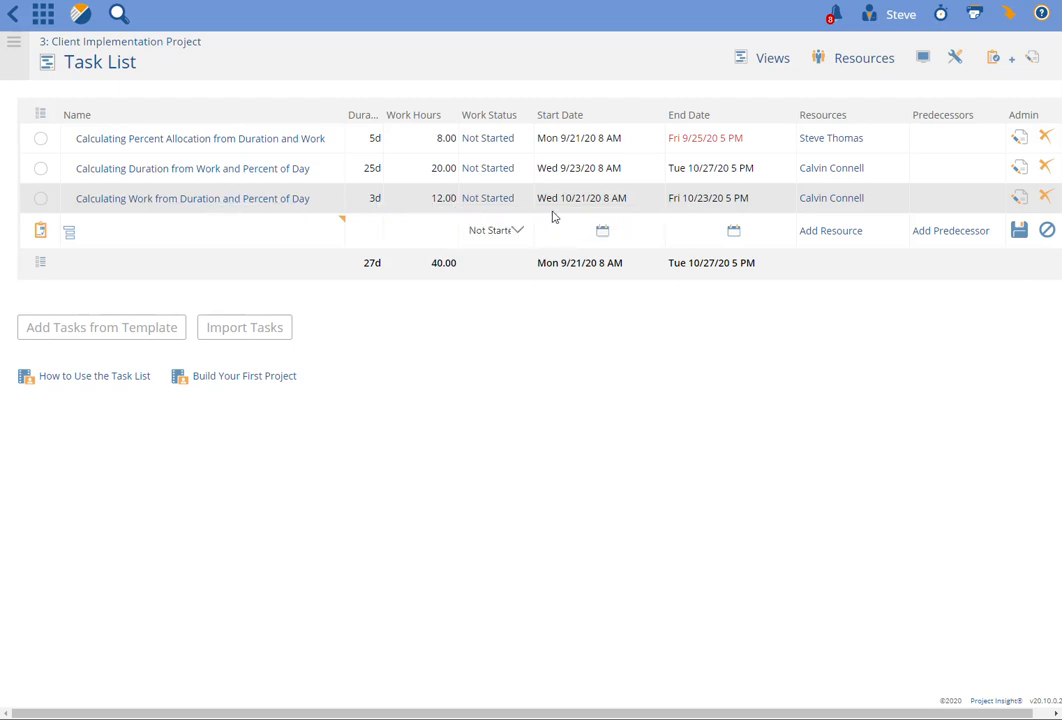
Review the "Calculating Work from Duration and Percent of Day" task's resource allocation, set its % of Day to 25 and save the task
{"action": "left_click", "coordinate": [837, 204]}
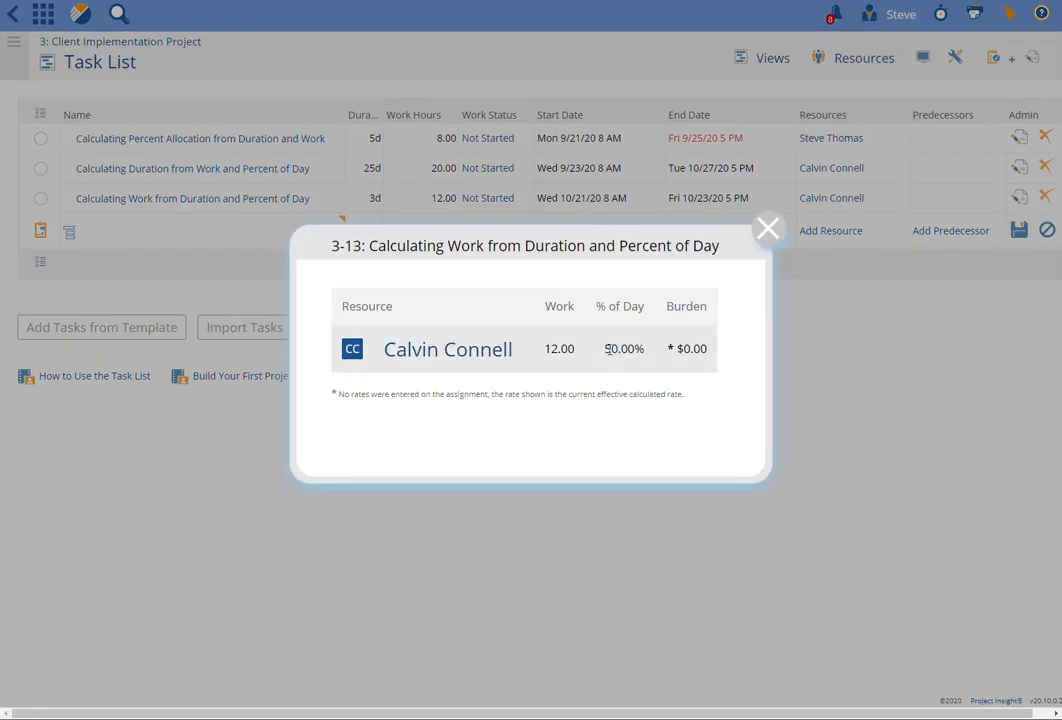
{"action": "left_click", "coordinate": [772, 230]}
{"action": "left_click", "coordinate": [1020, 200]}
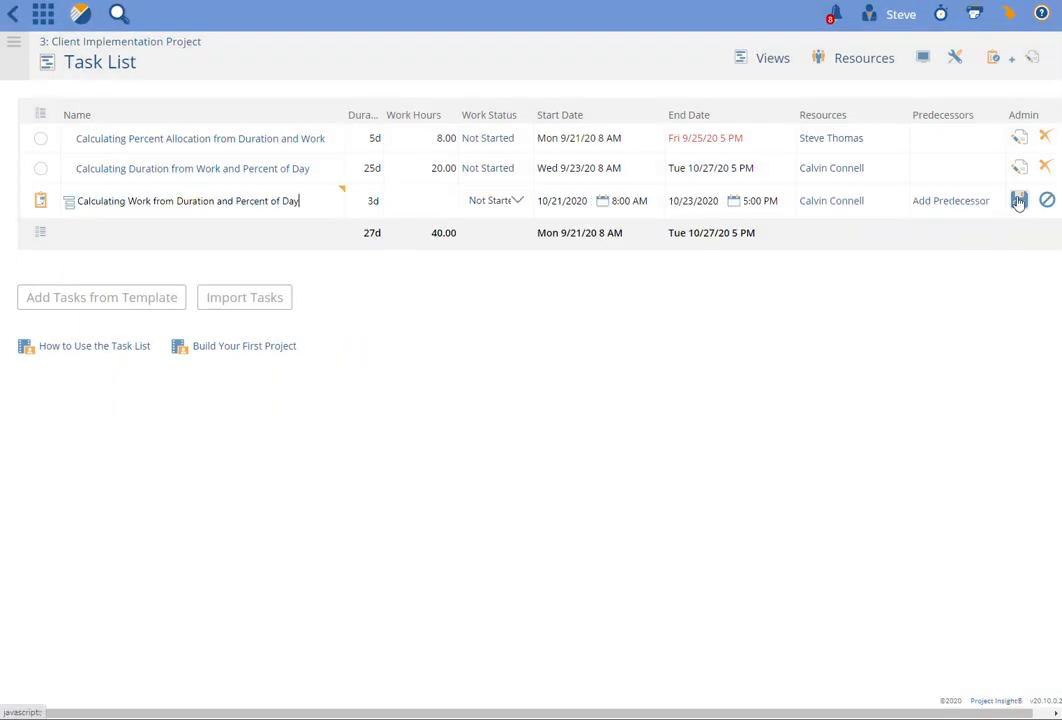
{"action": "left_click", "coordinate": [834, 201]}
{"action": "left_click_drag", "start_coordinate": [634, 336], "coordinate": [578, 340]}
{"action": "type", "text": "25.00"}
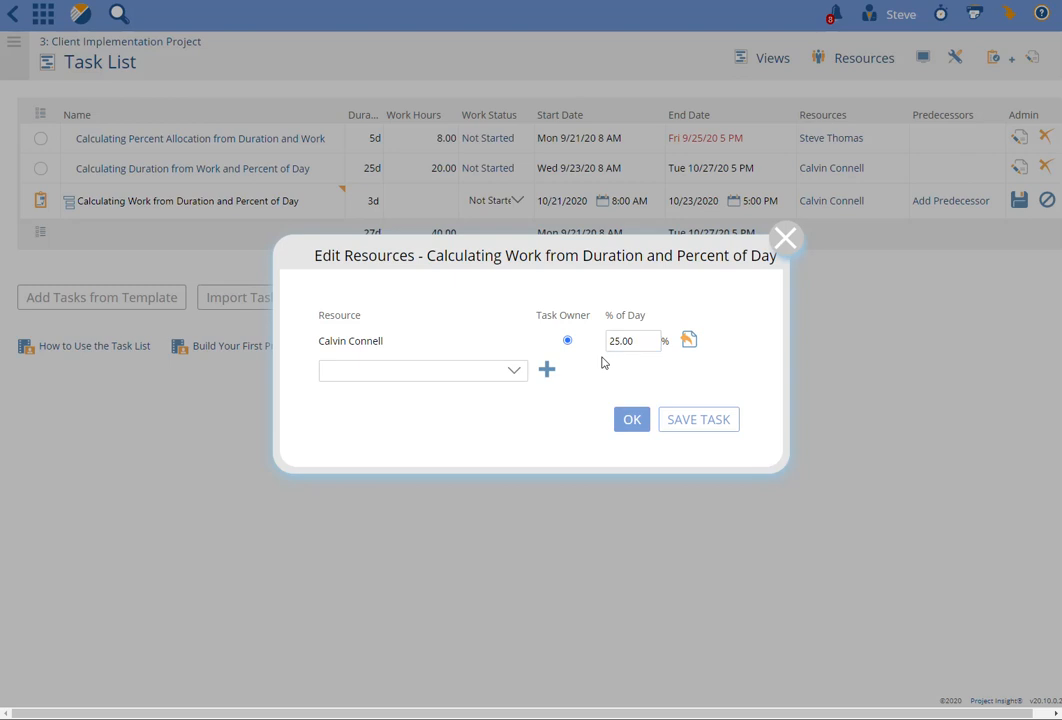
{"action": "left_click", "coordinate": [698, 426]}
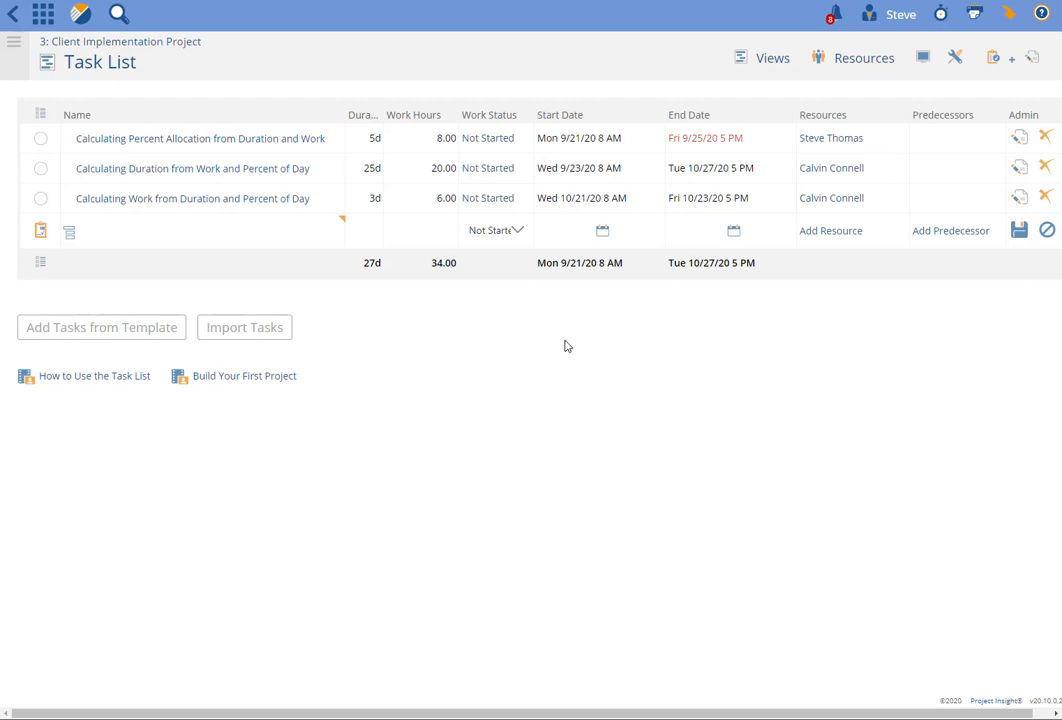
Set both Auto-Calculate and Default Calculation to Task Duration in the new task row's advanced options
{"action": "left_click", "coordinate": [40, 231]}
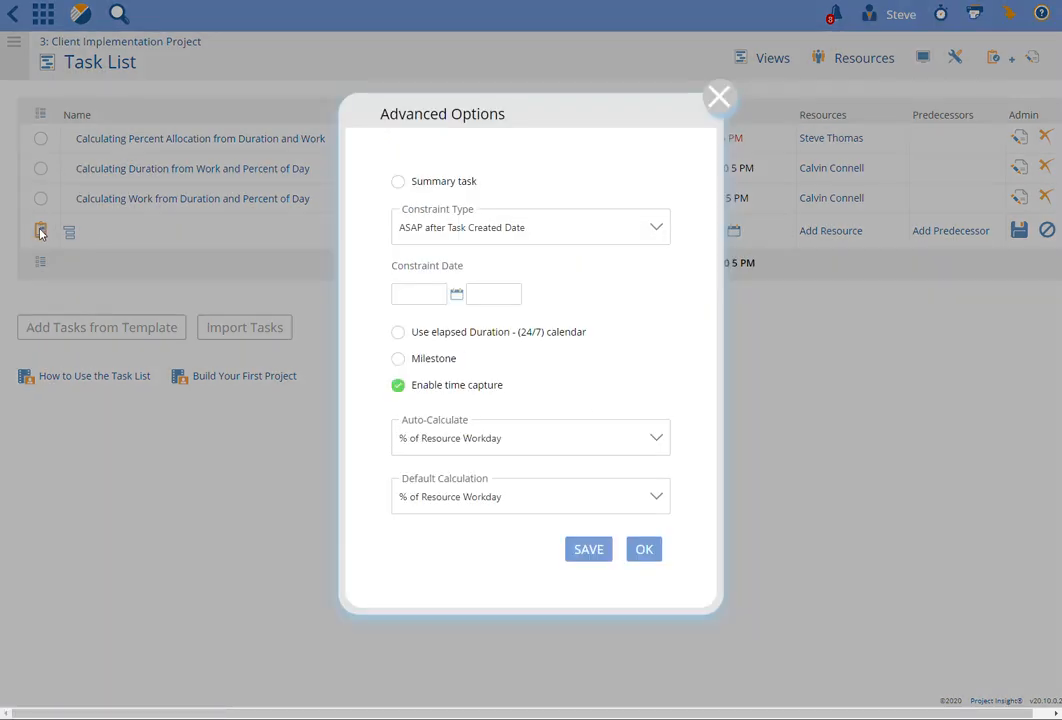
{"action": "left_click", "coordinate": [482, 451]}
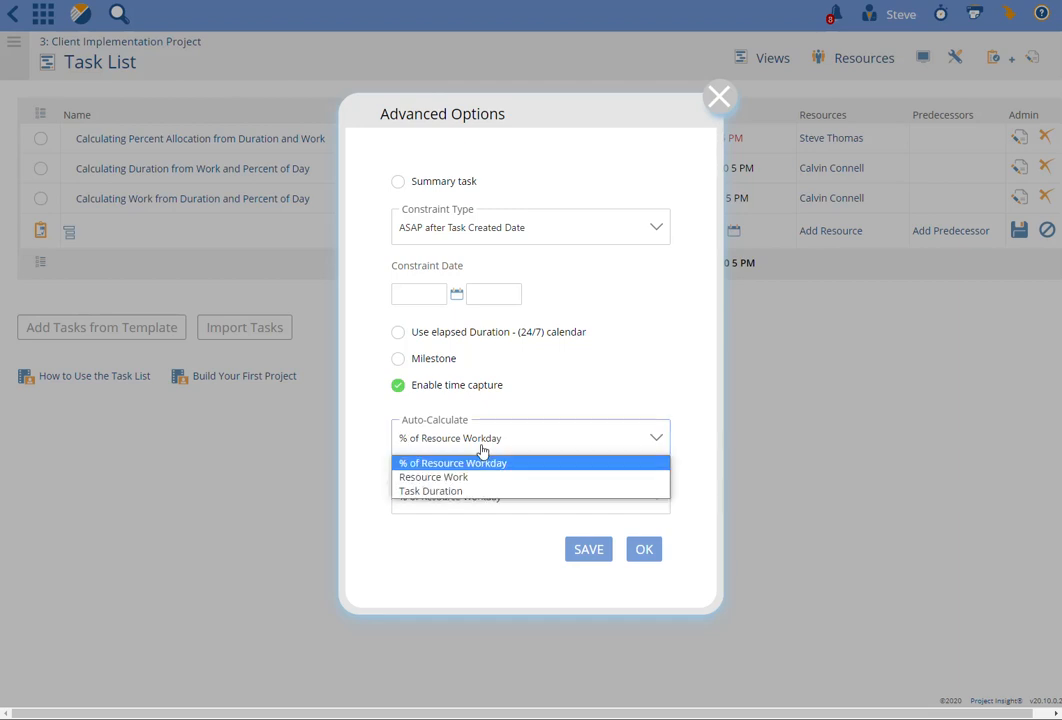
{"action": "left_click", "coordinate": [478, 476]}
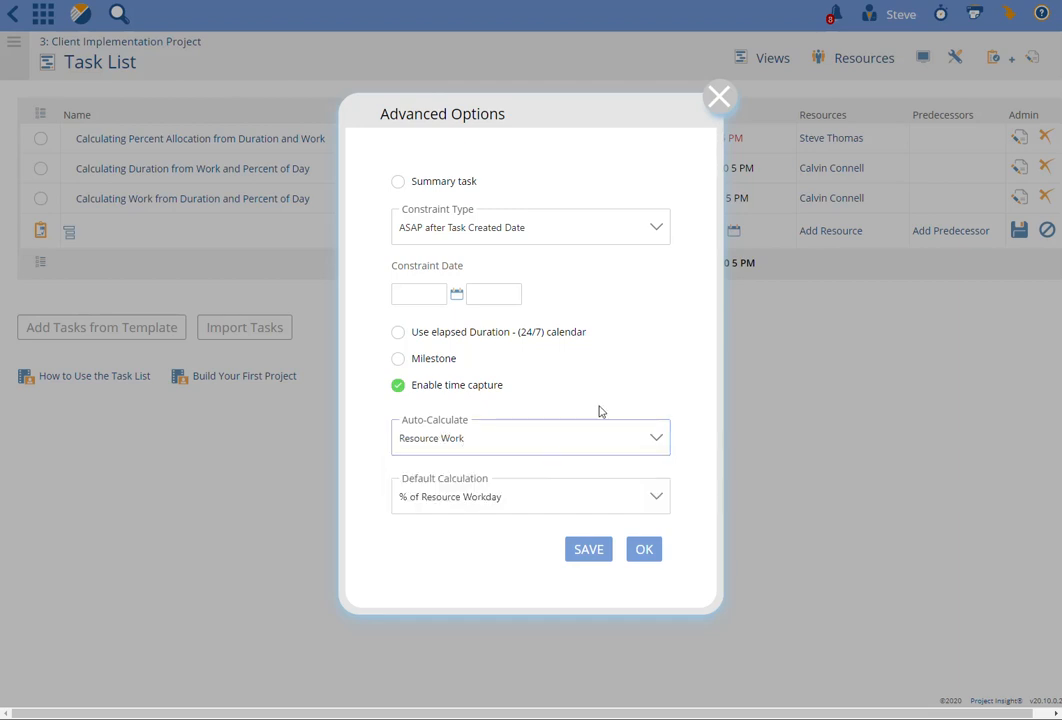
{"action": "left_click", "coordinate": [576, 440]}
{"action": "left_click", "coordinate": [434, 494]}
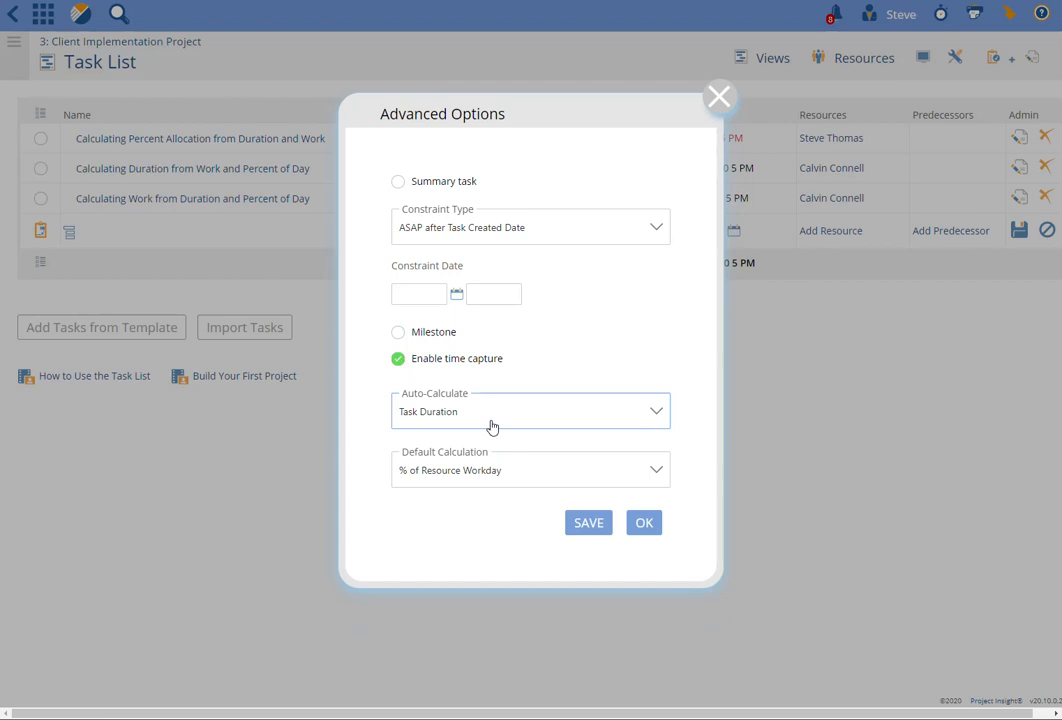
{"action": "left_click", "coordinate": [471, 479]}
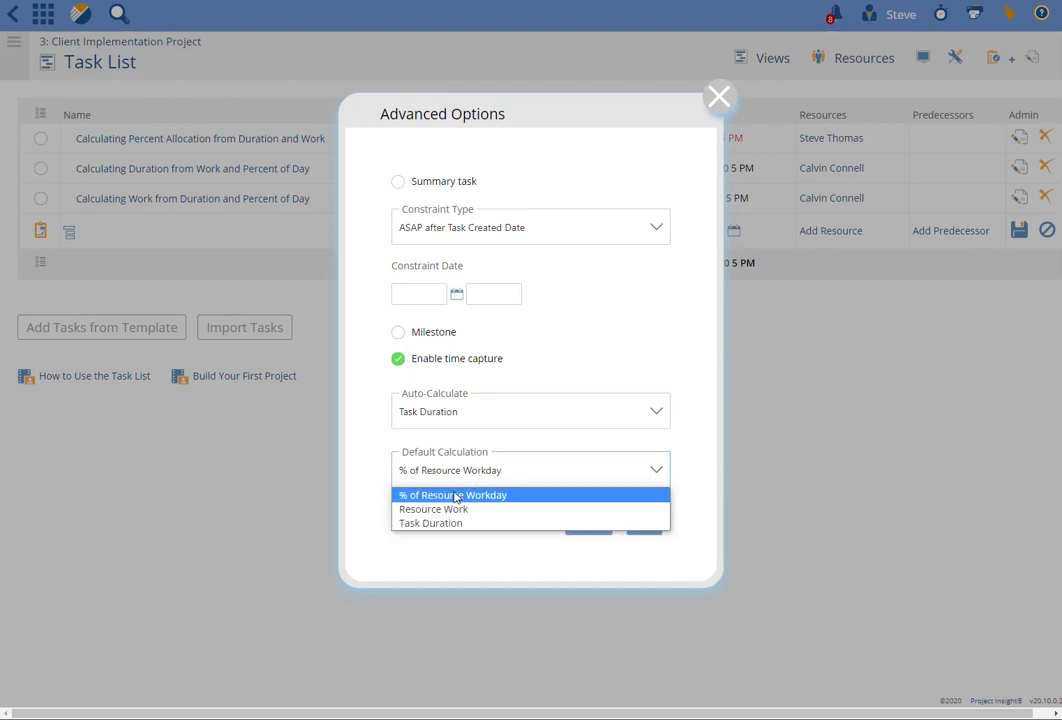
{"action": "left_click", "coordinate": [409, 451]}
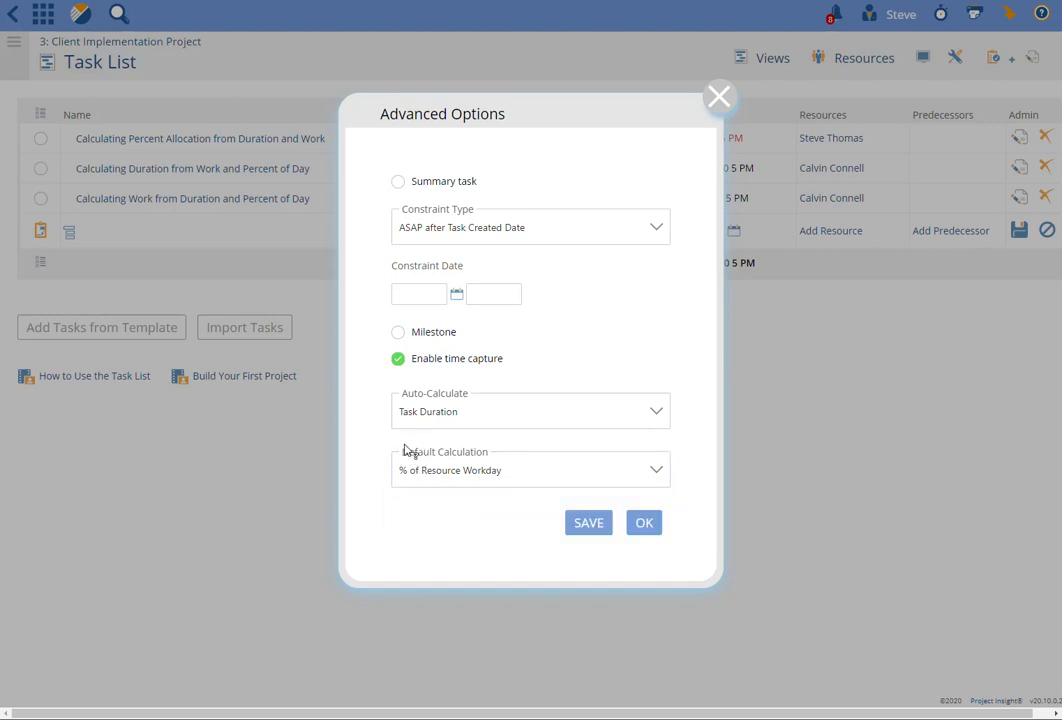
{"action": "left_click", "coordinate": [434, 480]}
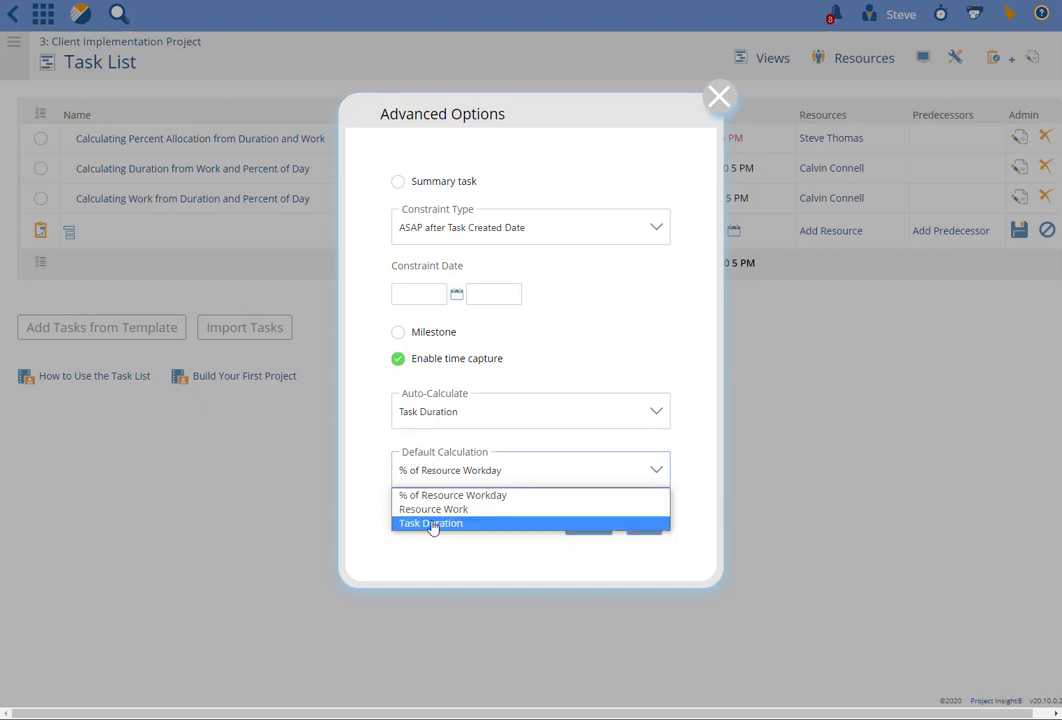
{"action": "left_click", "coordinate": [425, 523]}
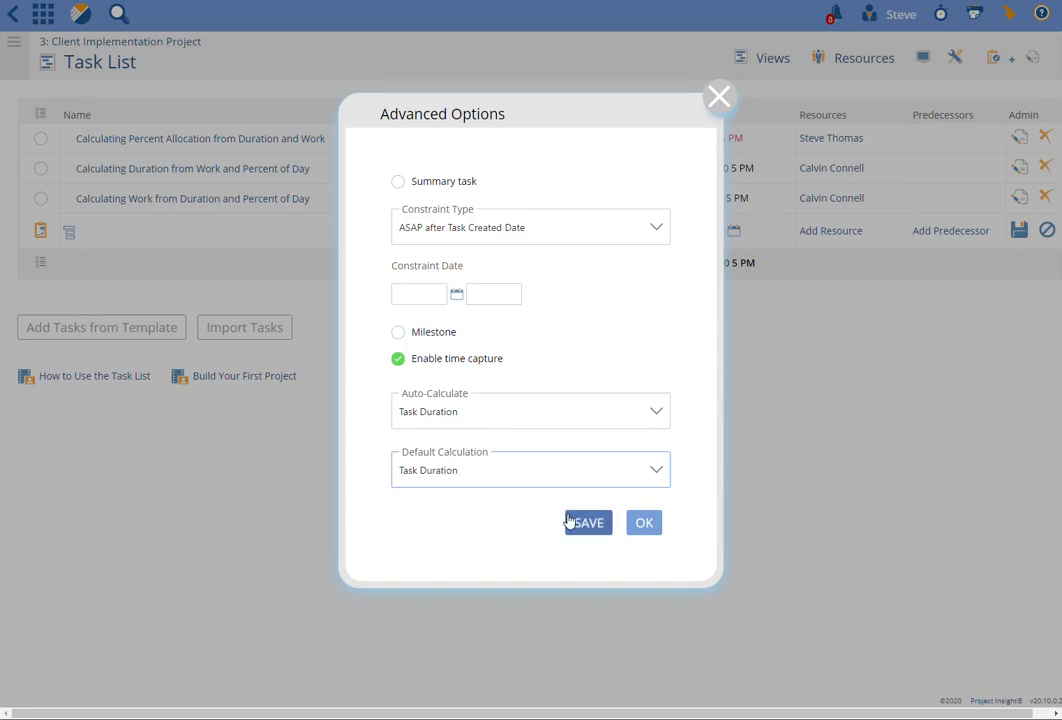
{"action": "left_click", "coordinate": [640, 522]}
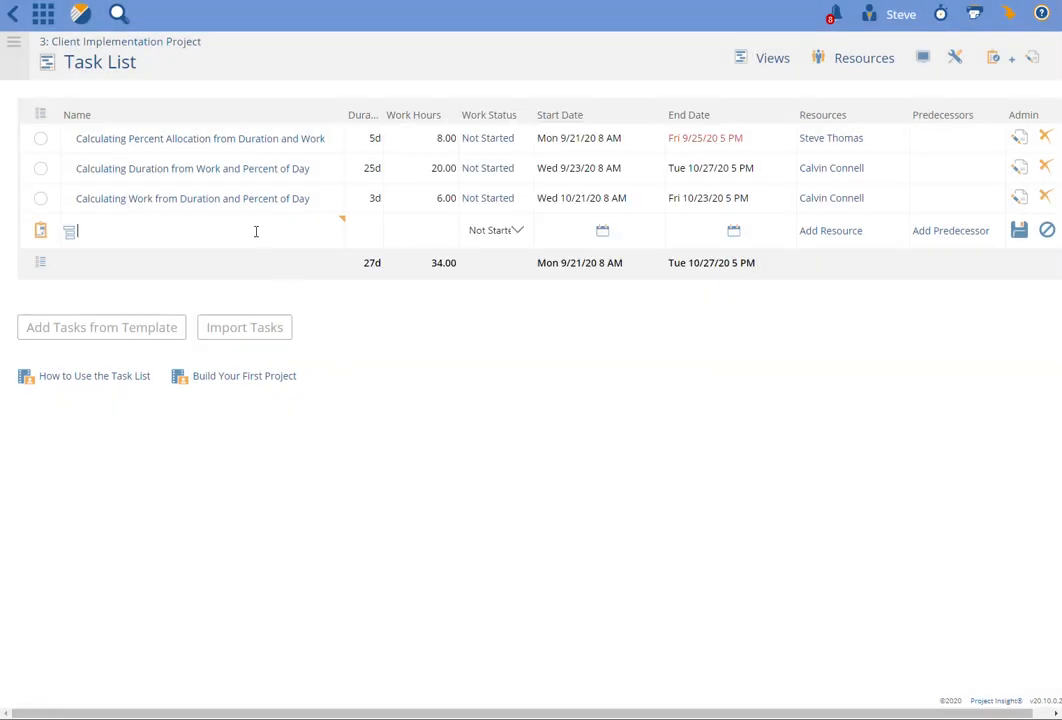
Add a task named "Calc Duration" with 8 work hours and no duration entered, and save it
{"action": "type", "text": "Calc Duration"}
{"action": "left_click", "coordinate": [364, 236]}
{"action": "key", "text": "Tab"}
{"action": "type", "text": "8"}
{"action": "key", "text": "Tab"}
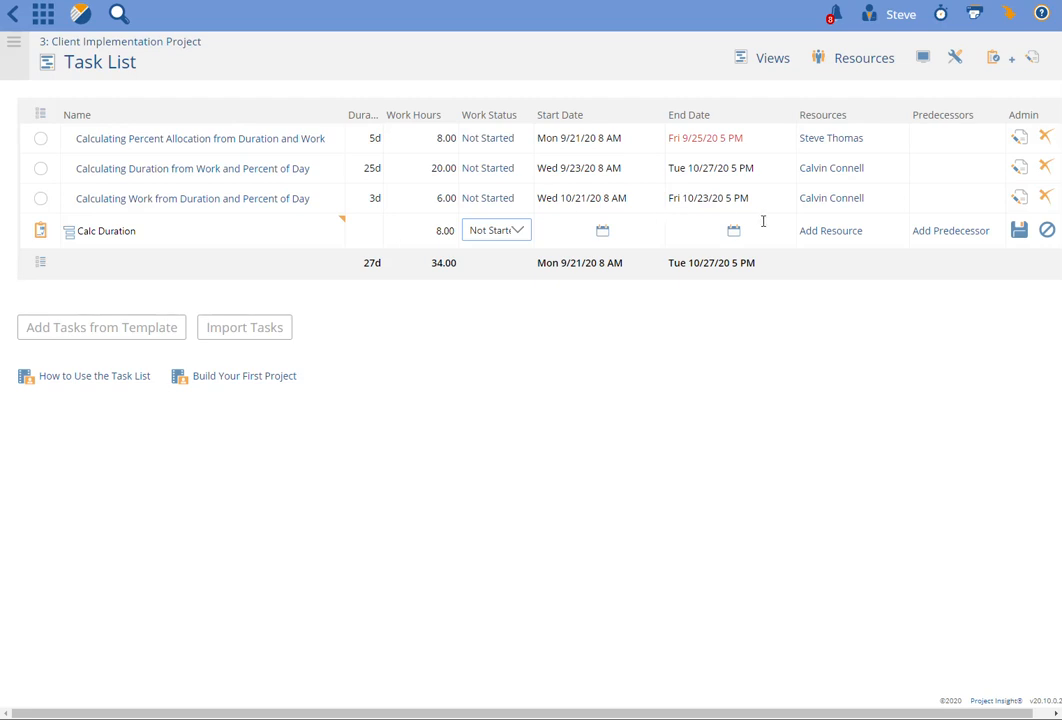
{"action": "left_click", "coordinate": [1019, 231]}
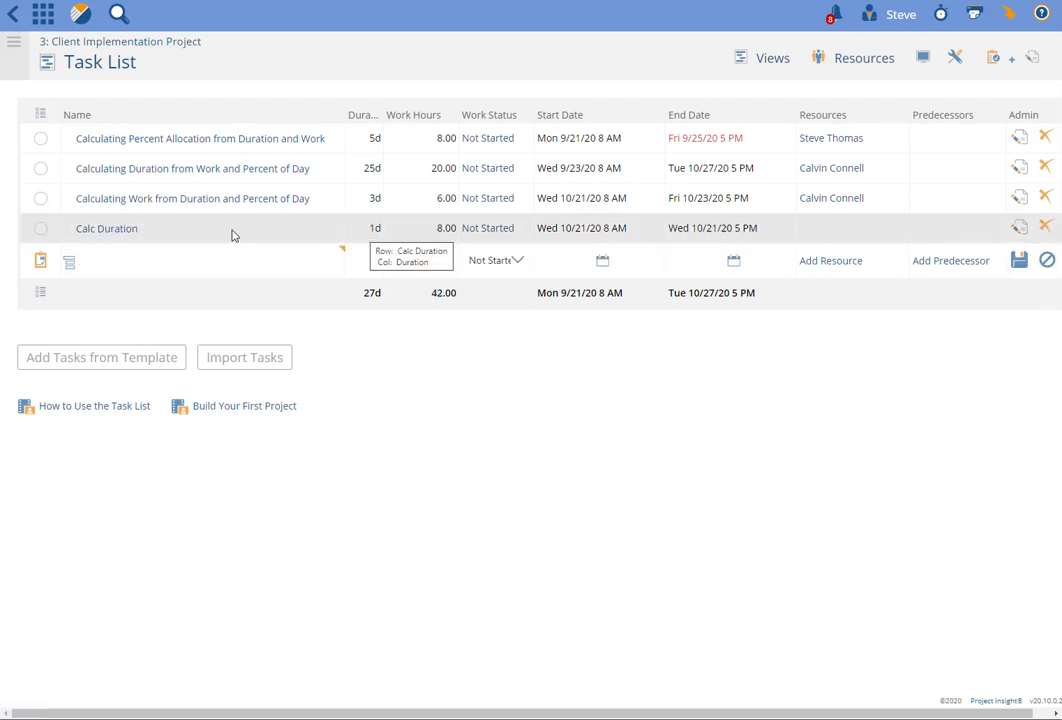
Set the default Intelligent Scheduling calculation to Task Duration in the project's task defaults
{"action": "left_click", "coordinate": [1033, 61]}
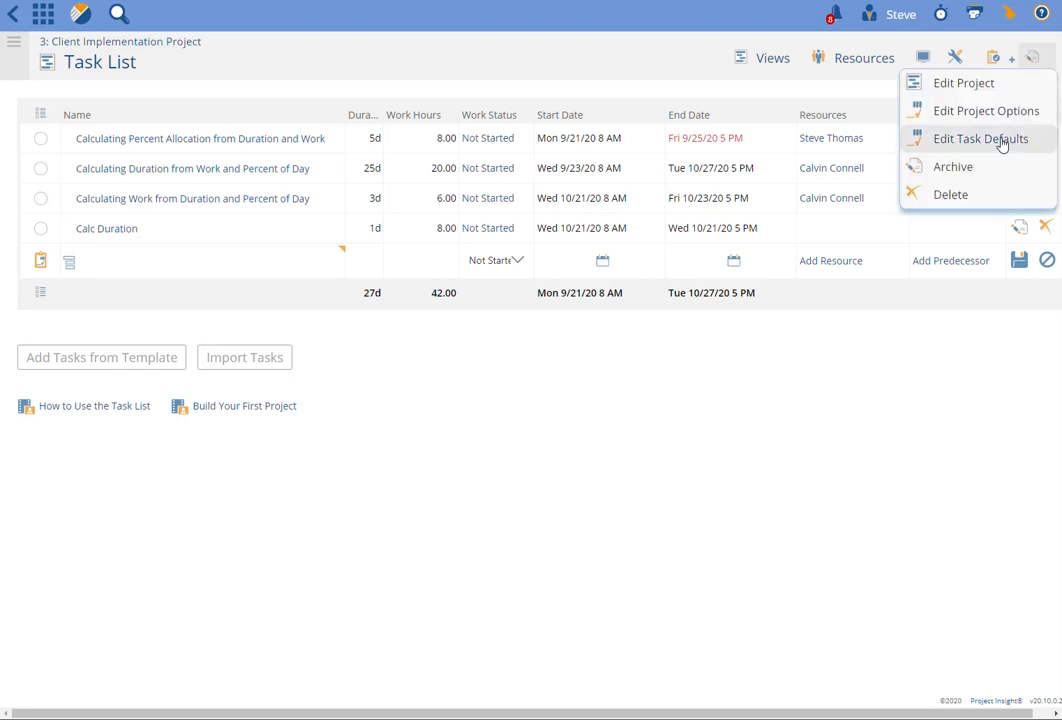
{"action": "left_click", "coordinate": [966, 143]}
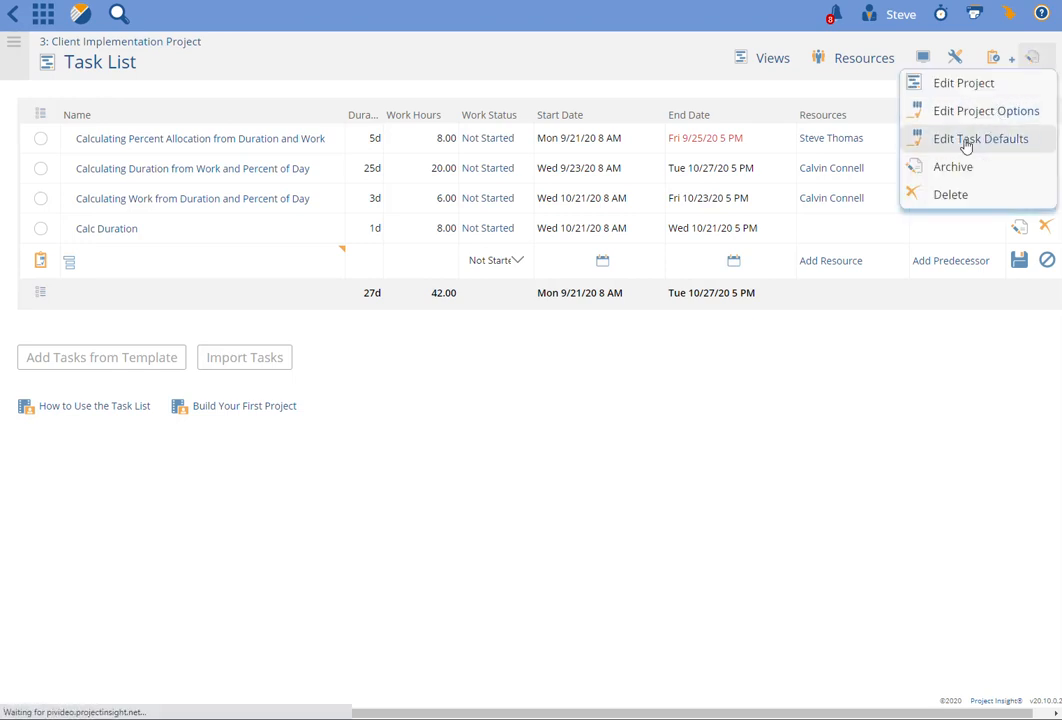
{"action": "left_click", "coordinate": [199, 291]}
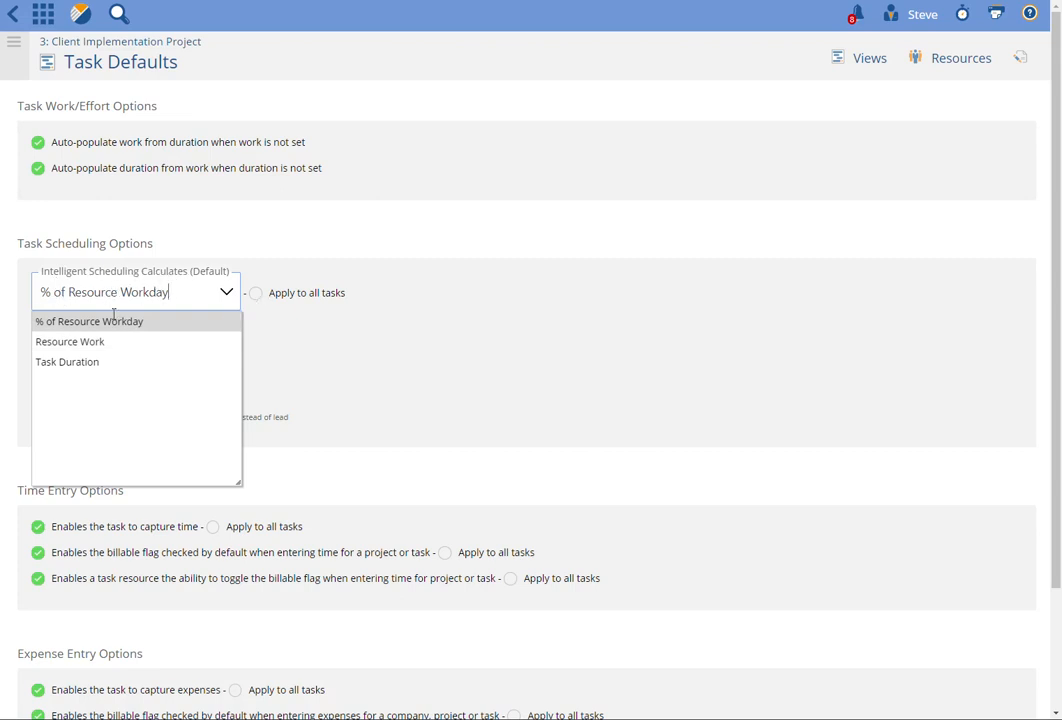
{"action": "left_click", "coordinate": [64, 362]}
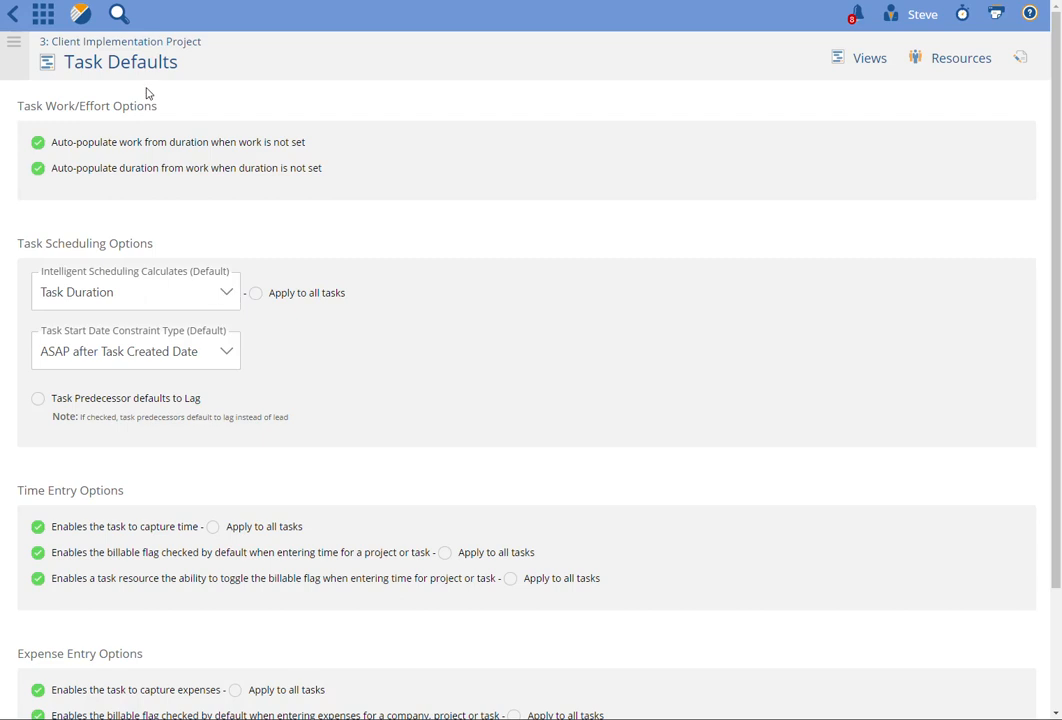
Open the system-wide Task Default Settings from the Projects & Tasks add-on
{"action": "left_click", "coordinate": [33, 20]}
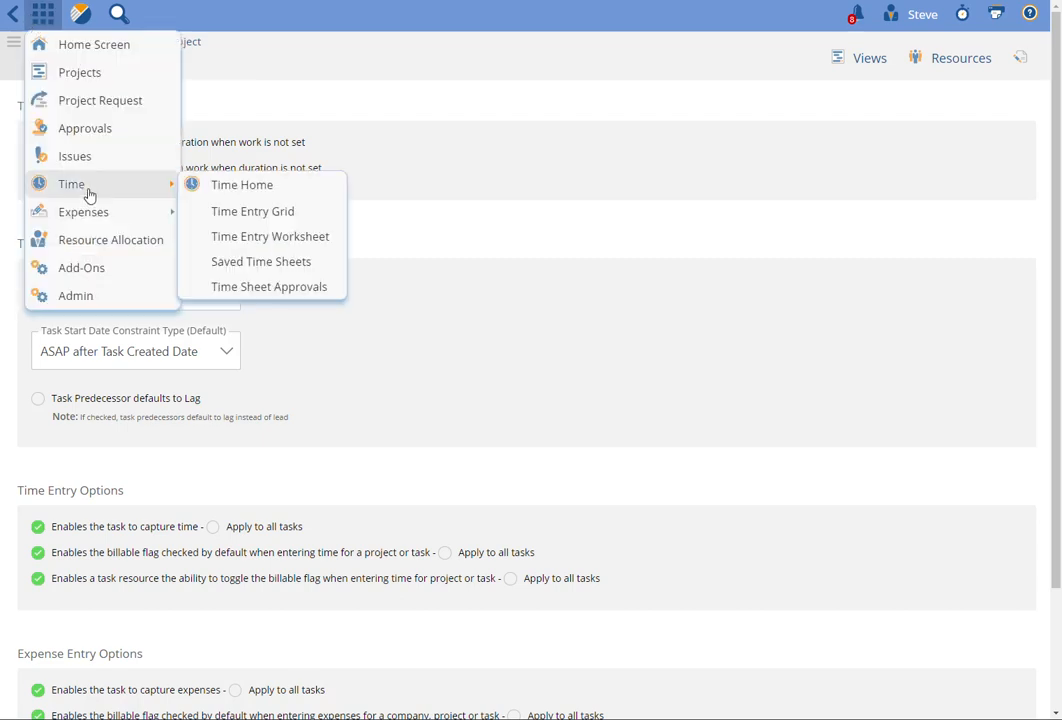
{"action": "left_click", "coordinate": [86, 268]}
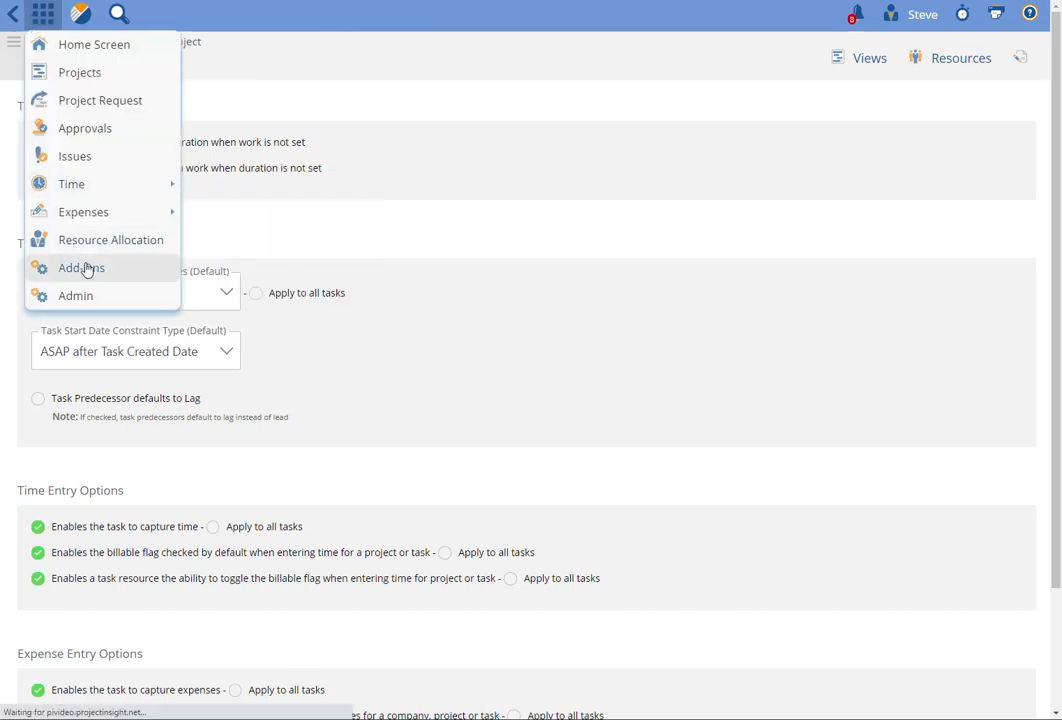
{"action": "scroll", "coordinate": [666, 386], "scroll_direction": "down", "scroll_amount": 3}
{"action": "left_click", "coordinate": [586, 503]}
{"action": "scroll", "coordinate": [620, 314], "scroll_direction": "down", "scroll_amount": 3}
{"action": "scroll", "coordinate": [620, 314], "scroll_direction": "down", "scroll_amount": 1}
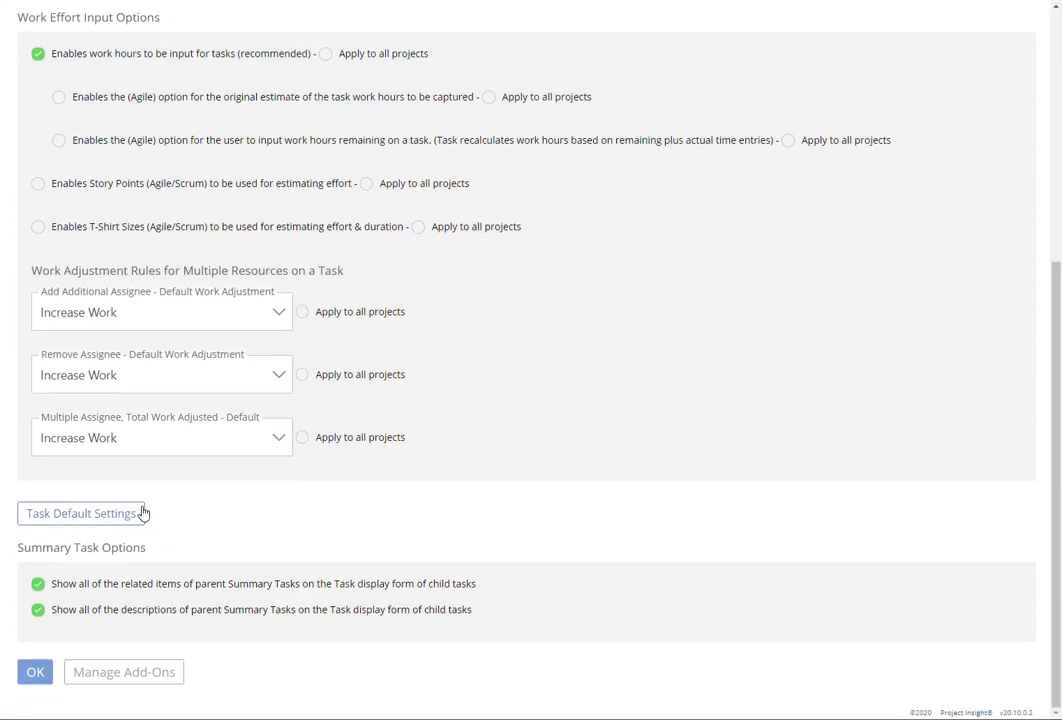
{"action": "left_click", "coordinate": [88, 524]}
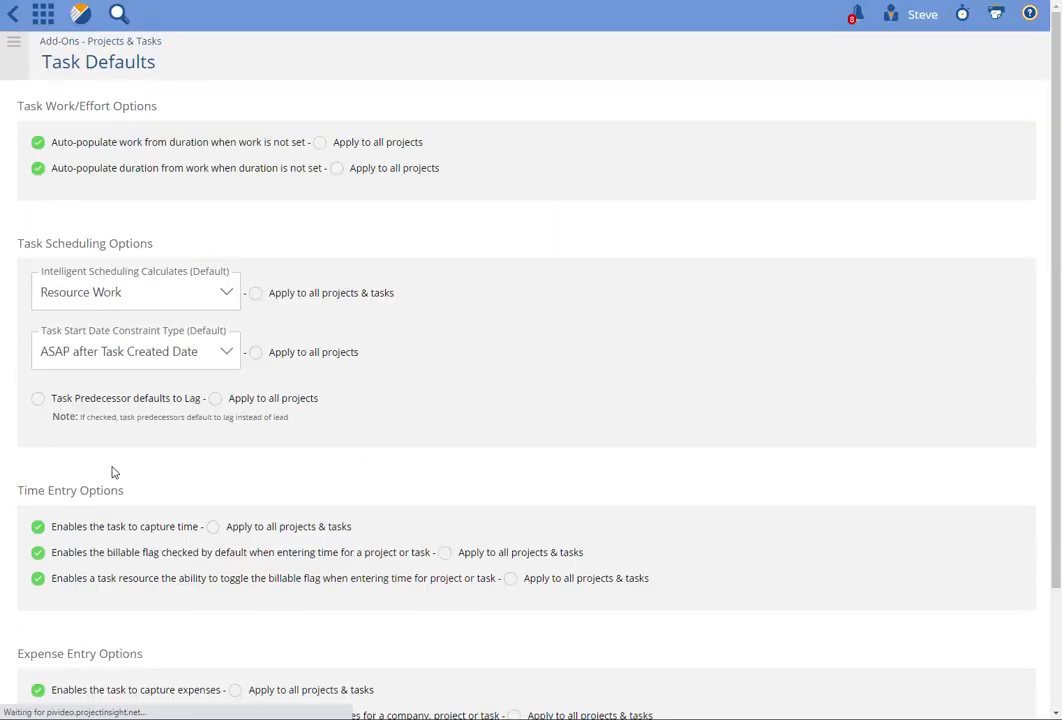
Set the system-wide default Intelligent Scheduling calculation to % of Resource Workday
{"action": "left_click", "coordinate": [100, 295]}
{"action": "left_click", "coordinate": [97, 321]}
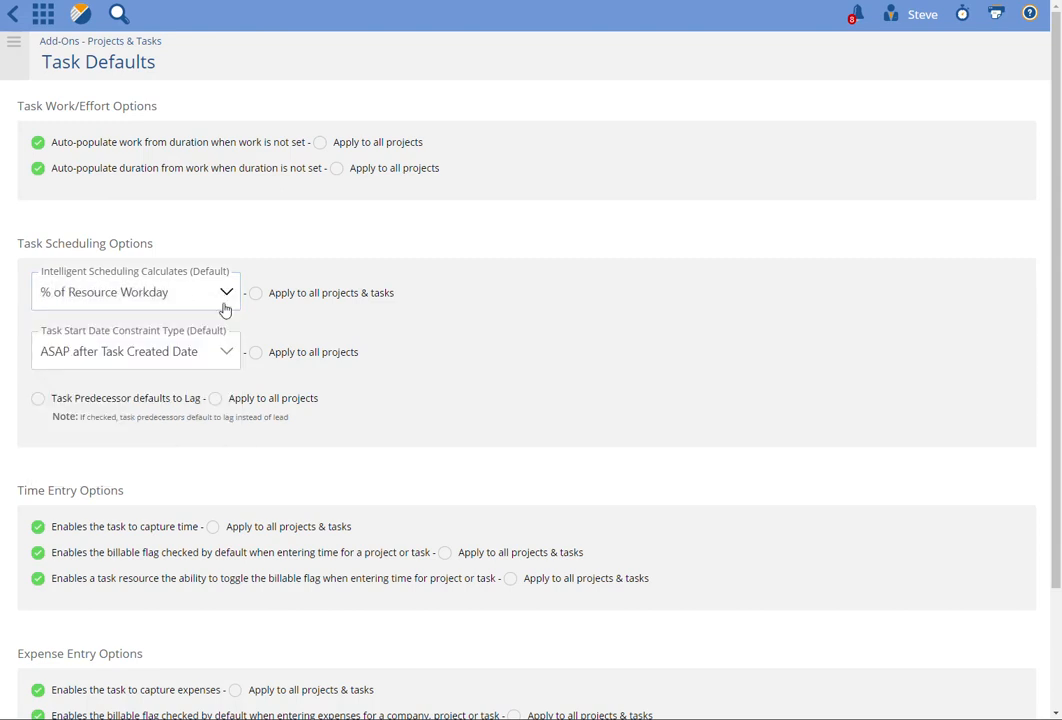
{"action": "left_click", "coordinate": [256, 295]}
Change the system-wide default for what Intelligent Scheduling calculates to Task Duration
{"action": "left_click", "coordinate": [227, 293]}
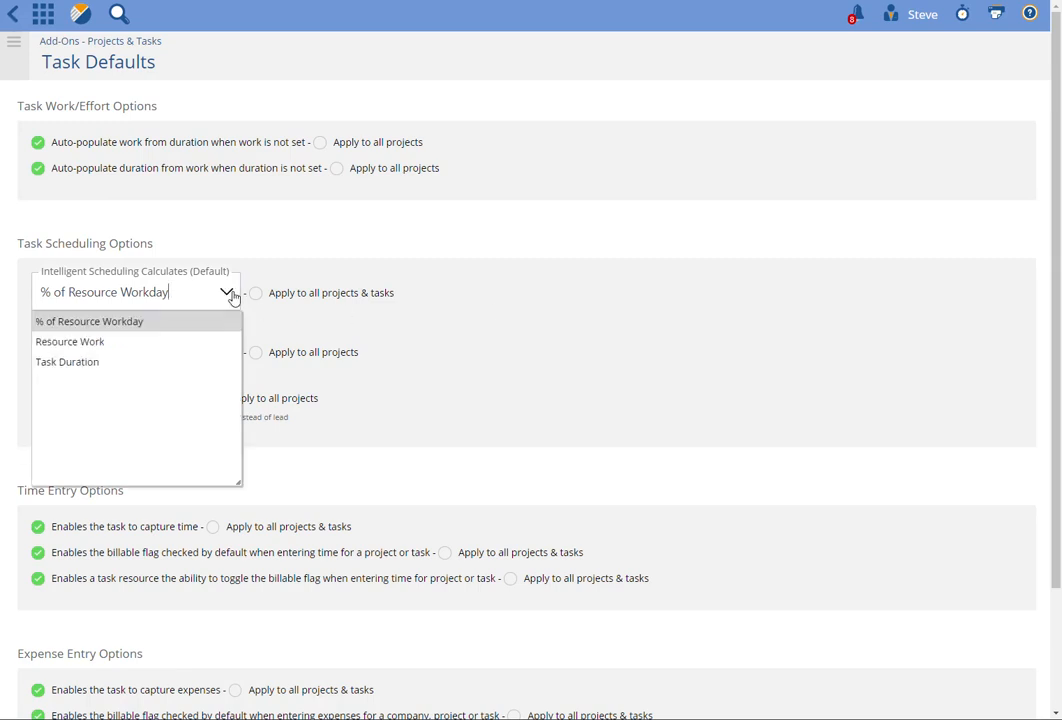
{"action": "left_click", "coordinate": [110, 361]}
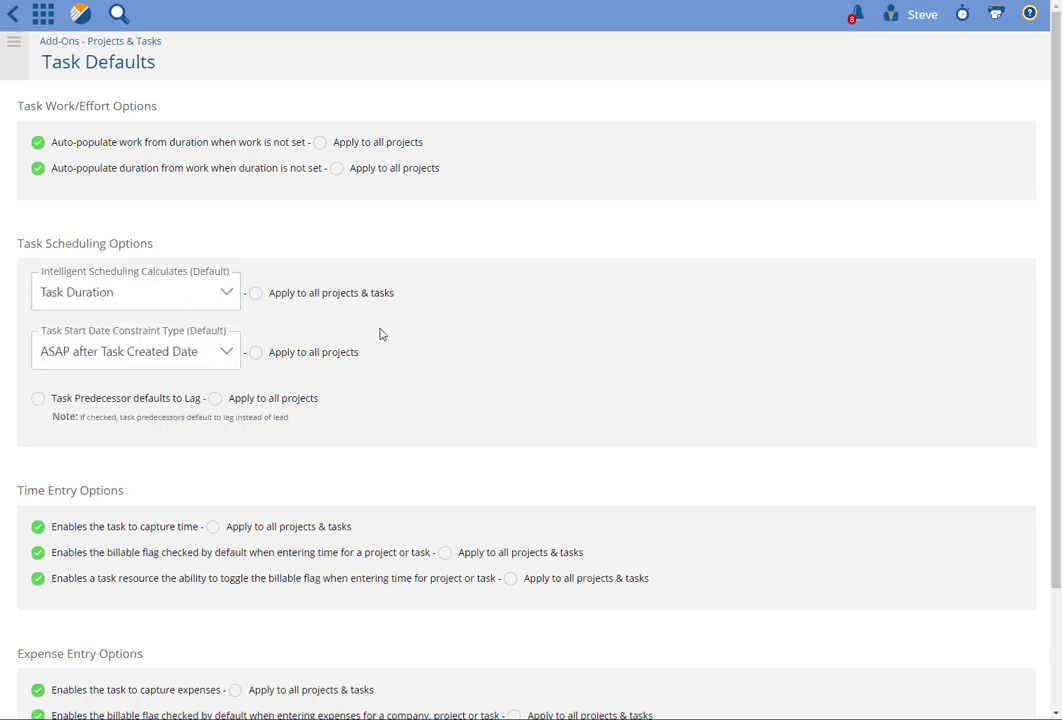